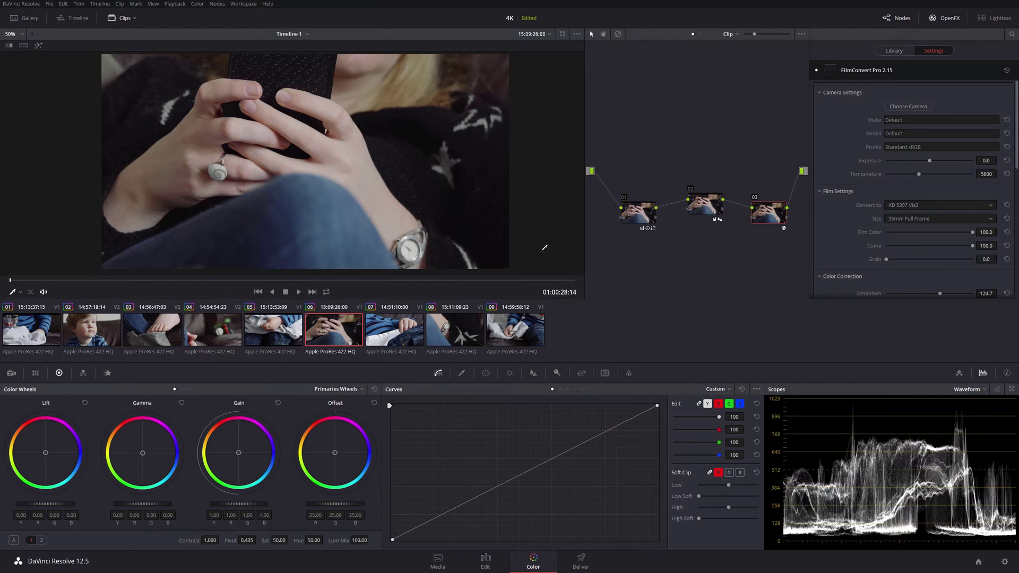
Return to the Color page and scrub partway into clip 04, the toy train shot
click(485, 560)
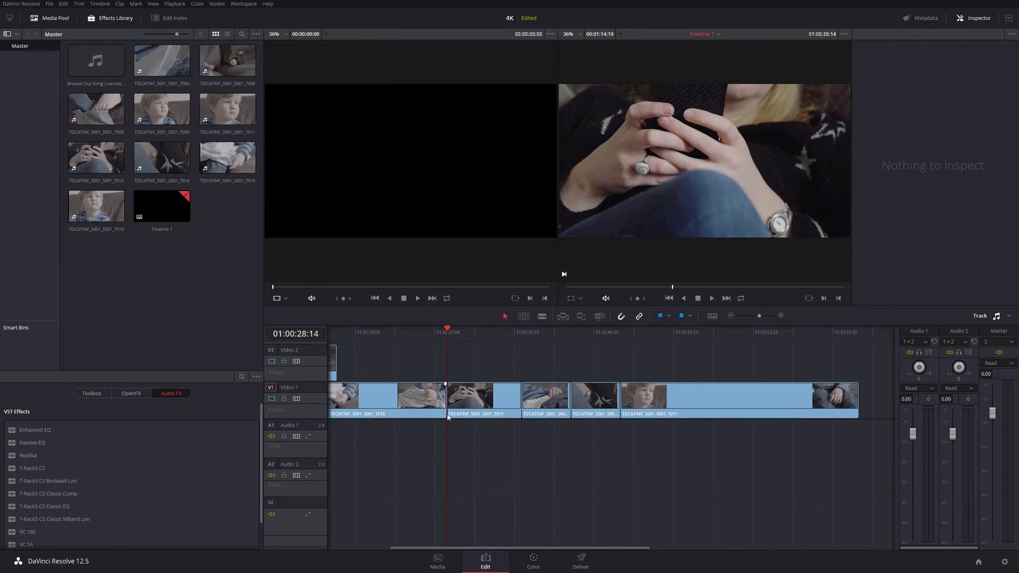
click(533, 560)
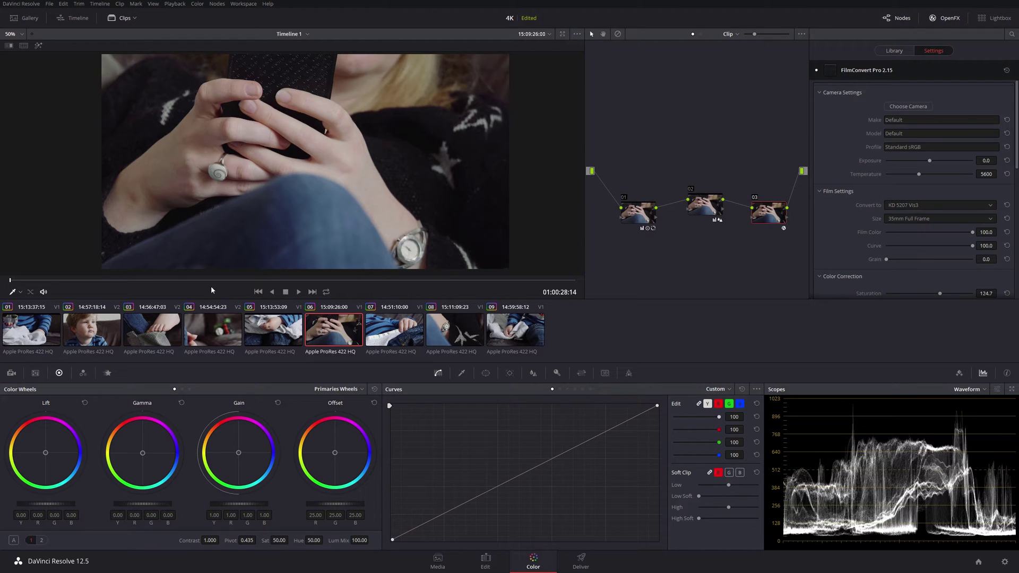
click(223, 333)
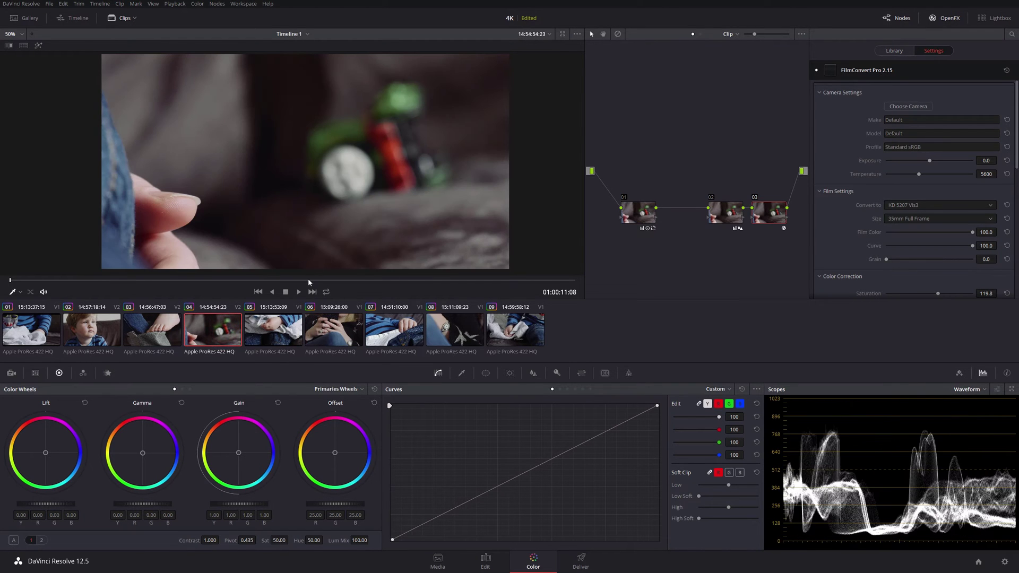
click(308, 280)
drag(325, 282, 338, 280)
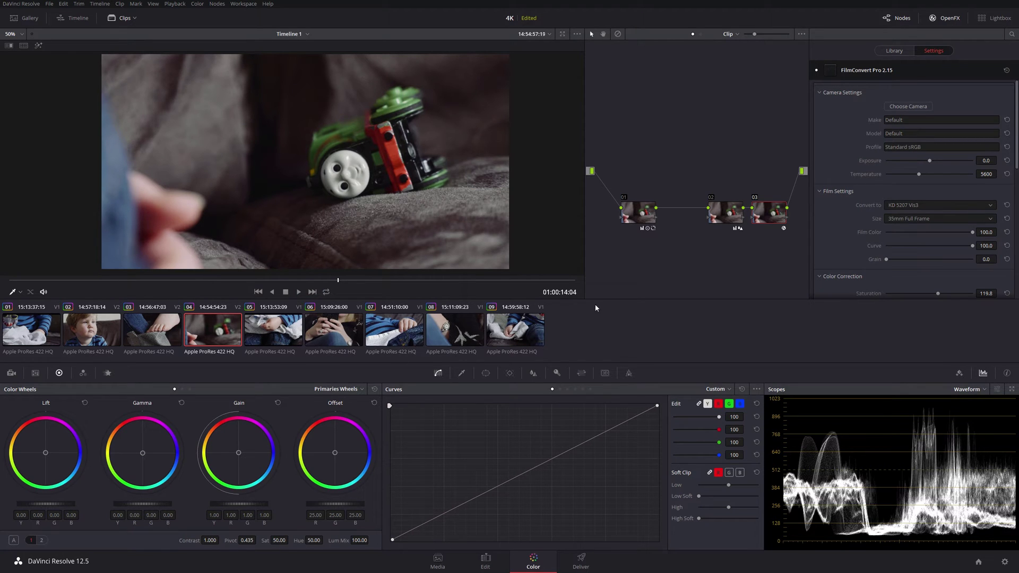
Step through the node grades of clips 07, 06, 05 and 04, ending on clip 03
click(389, 321)
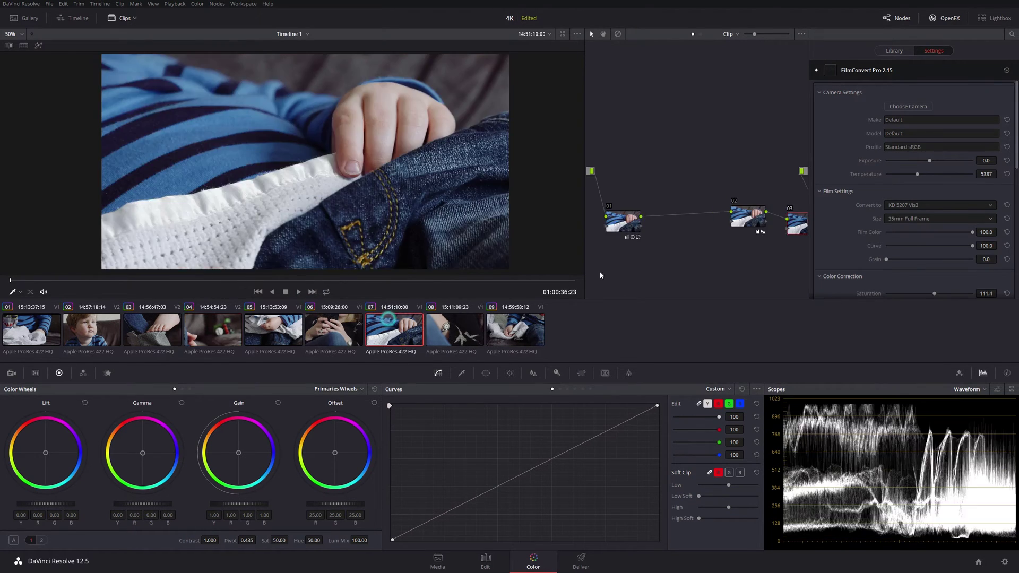
click(324, 332)
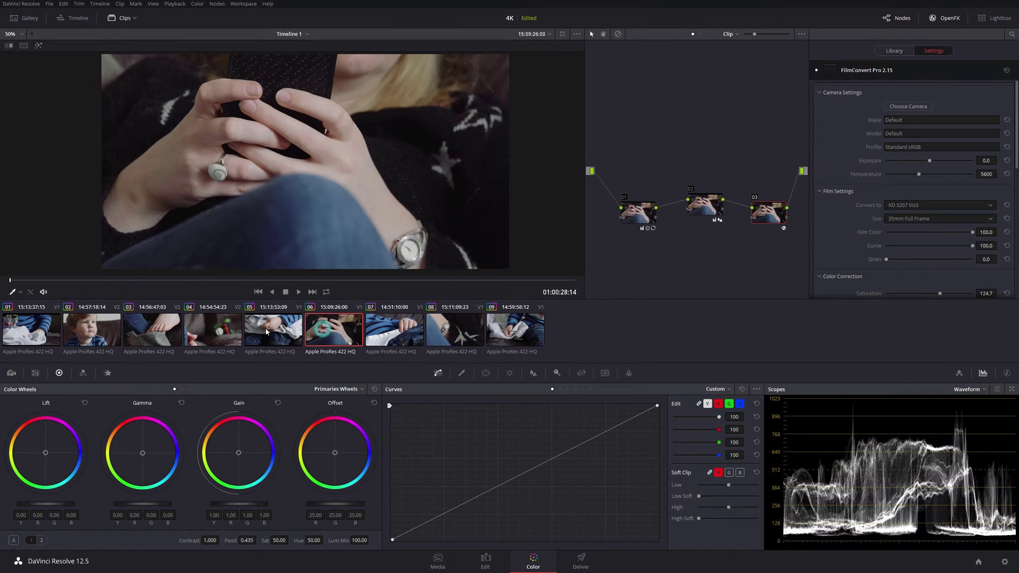
click(268, 329)
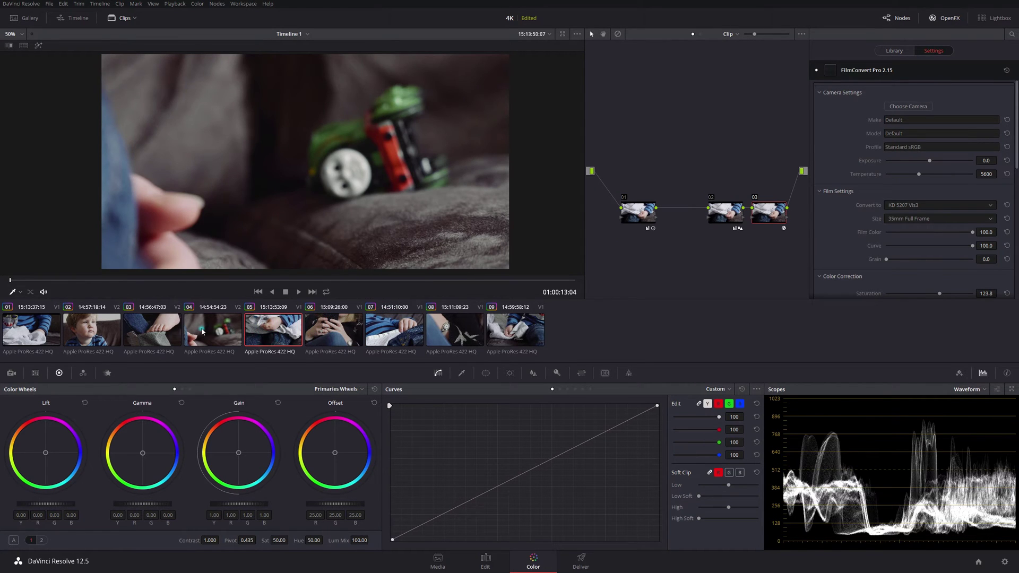
click(236, 332)
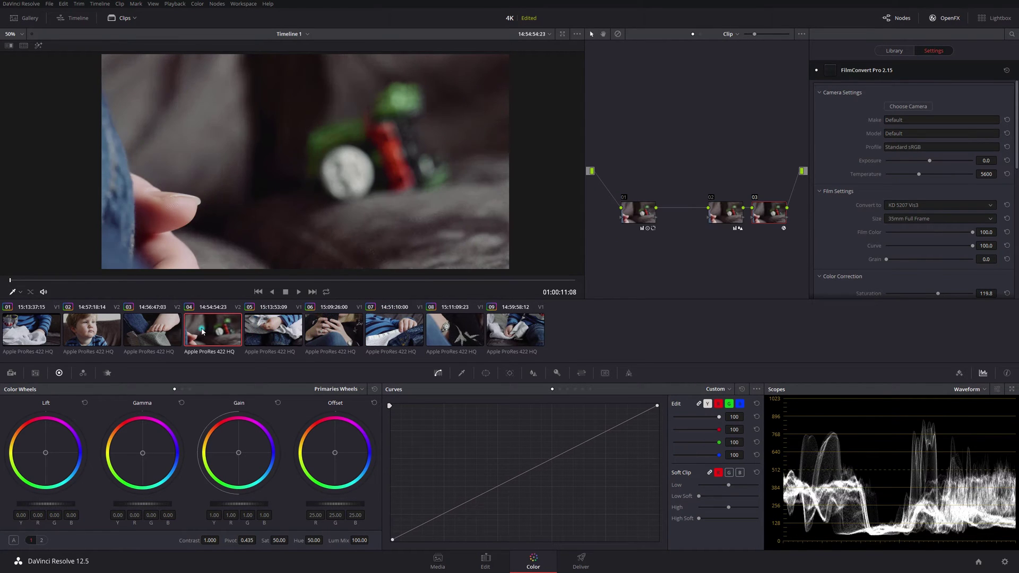
click(151, 331)
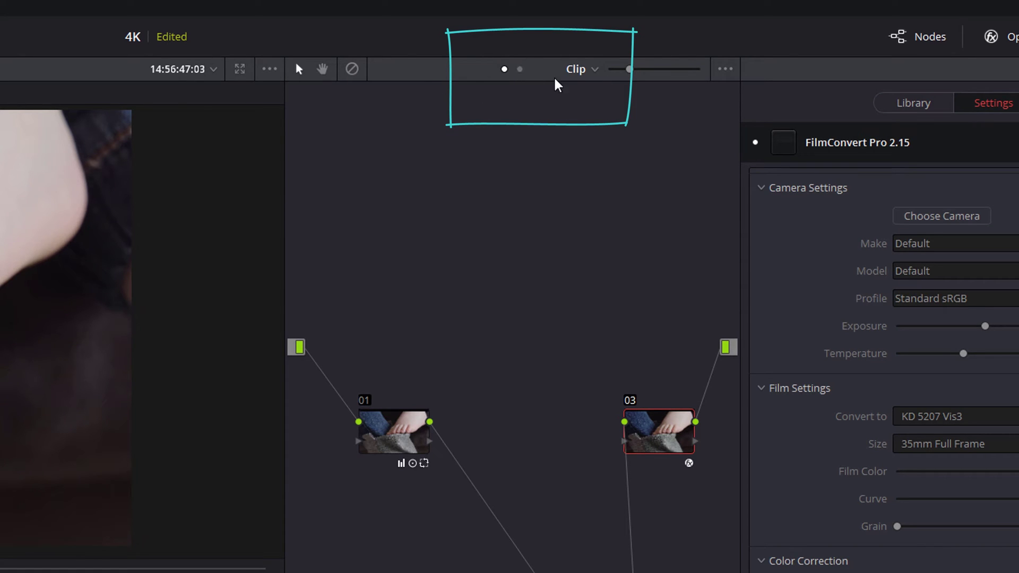
Change the node editor mode from Clip to Timeline, leaving clip 03's grade
click(520, 69)
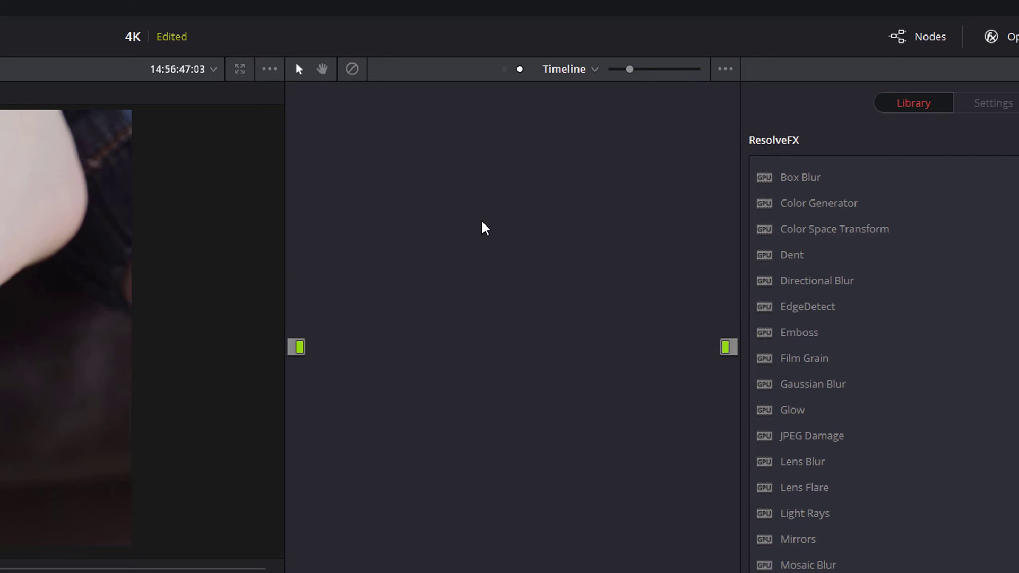
Add serial timeline nodes 01 and 02 with Alt+S, leaving node 01 selected
key(alt+s)
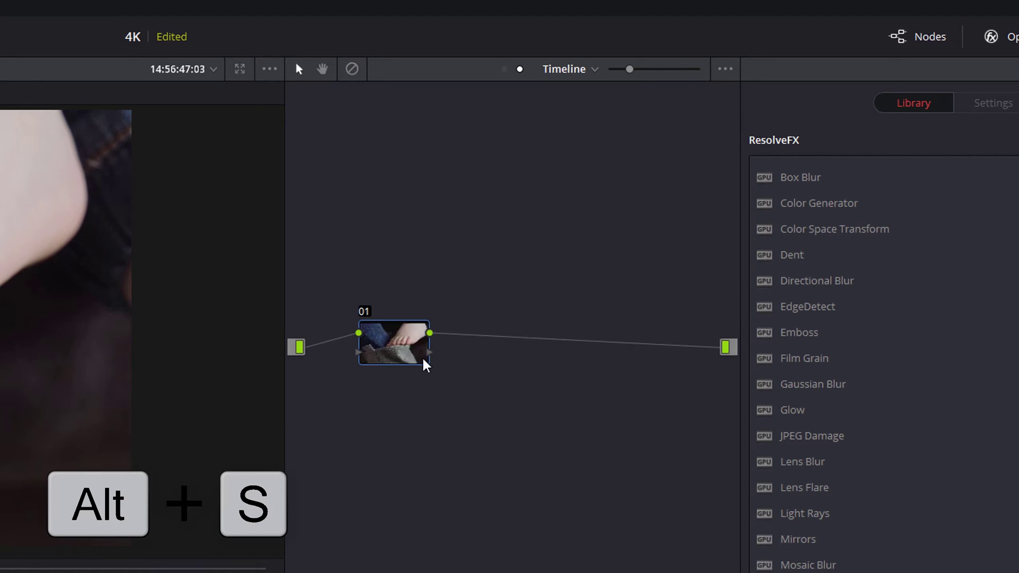
click(405, 344)
drag(457, 333, 464, 328)
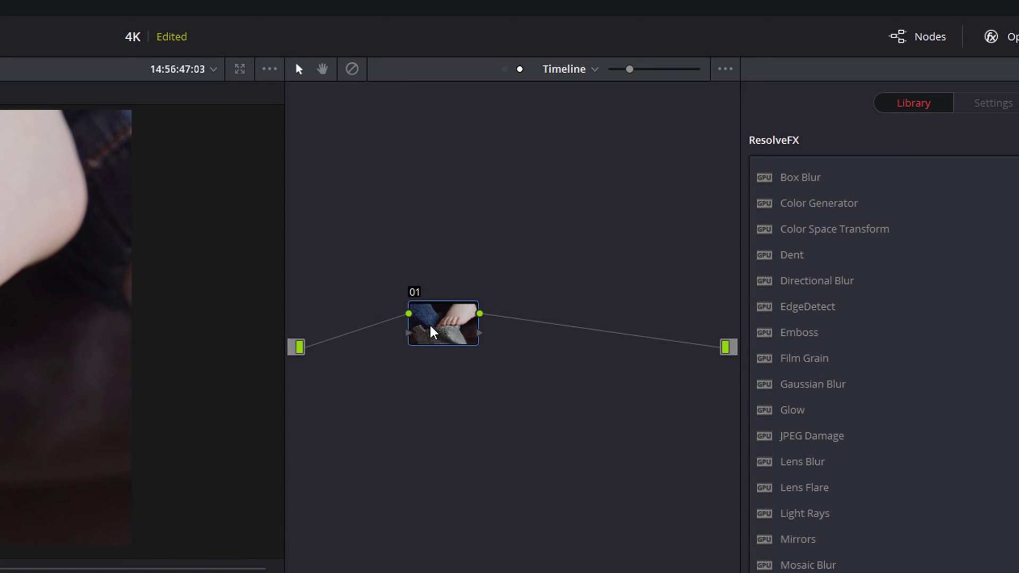
key(alt+s)
click(445, 325)
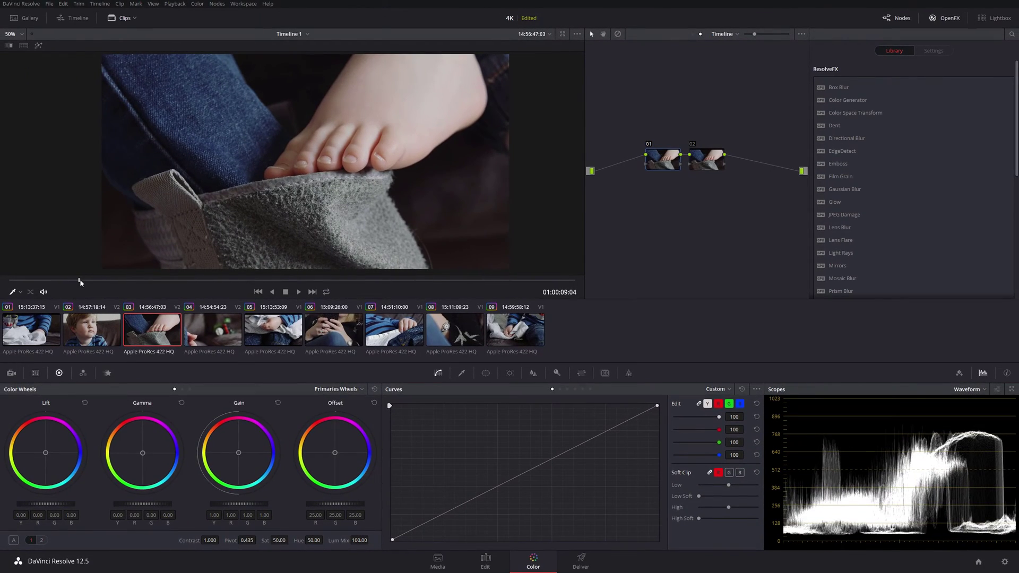
drag(81, 281, 301, 291)
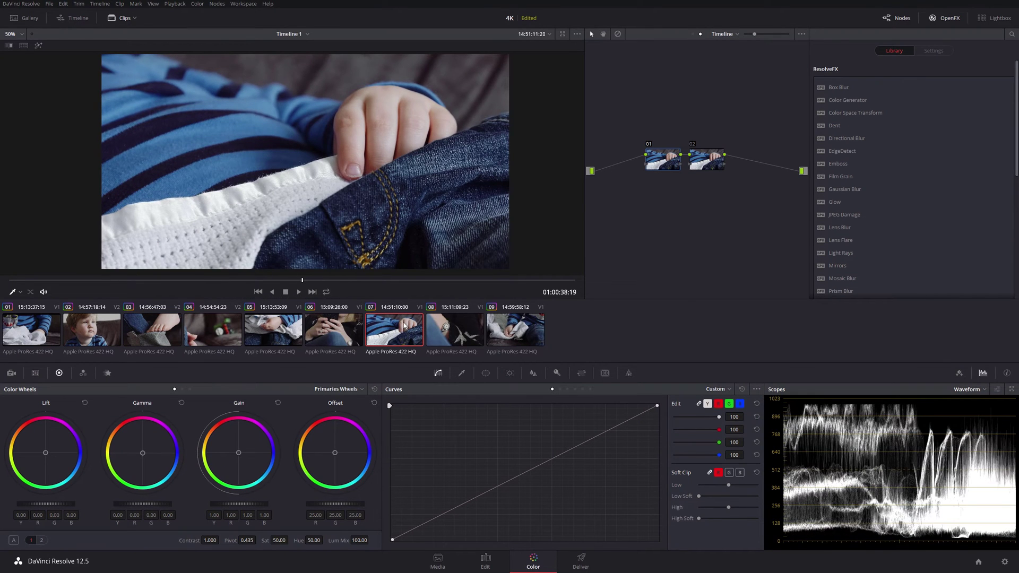
drag(317, 280, 503, 280)
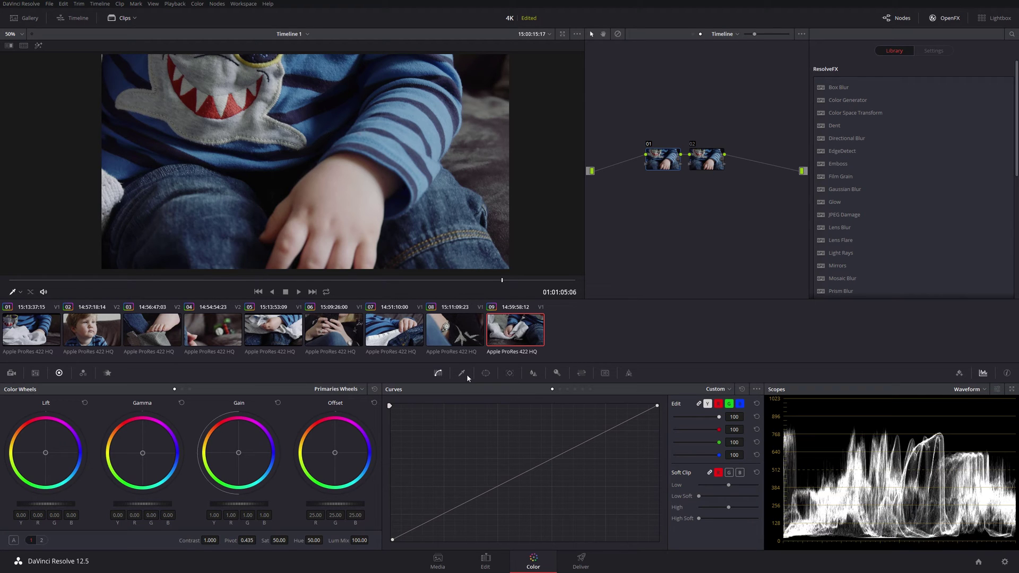
Add a circular window to node 01, softening its edge and stretching it taller
click(485, 373)
click(400, 449)
scroll(364, 151, down, 2)
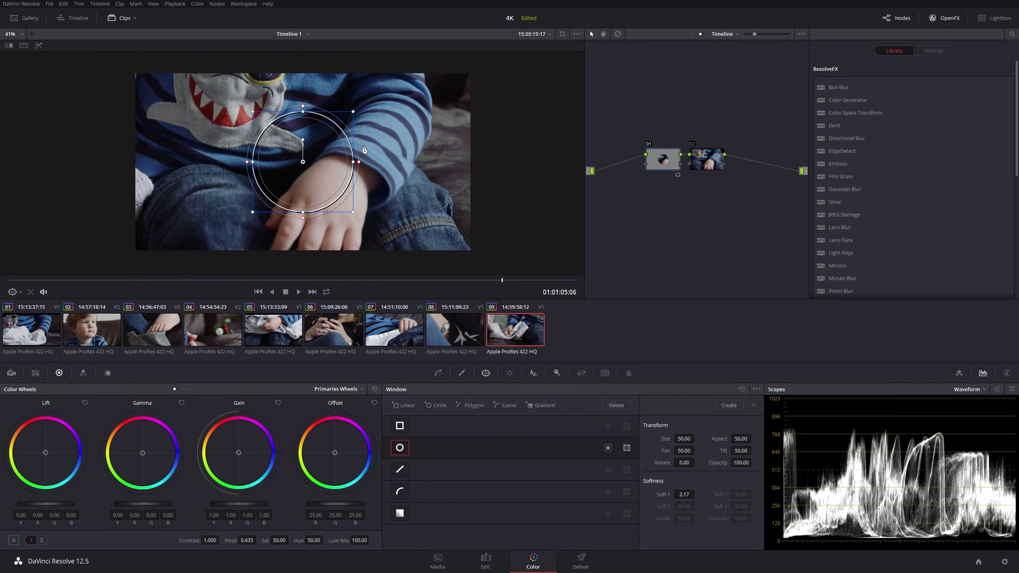
drag(359, 162, 440, 170)
drag(302, 212, 303, 251)
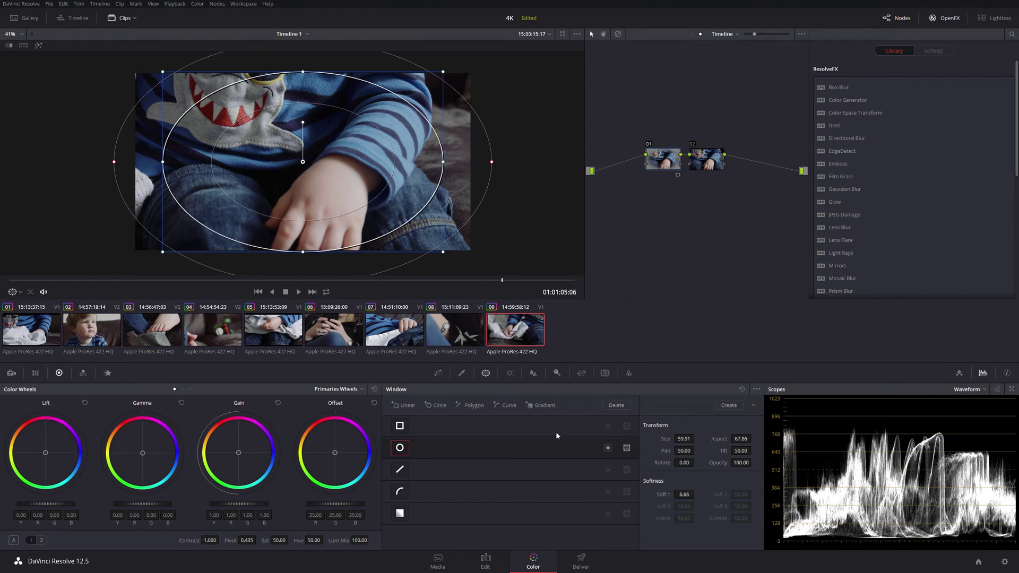
Invert the circle window and lower Offset to 19.00 to darken the frame edges
click(607, 447)
drag(335, 502, 335, 501)
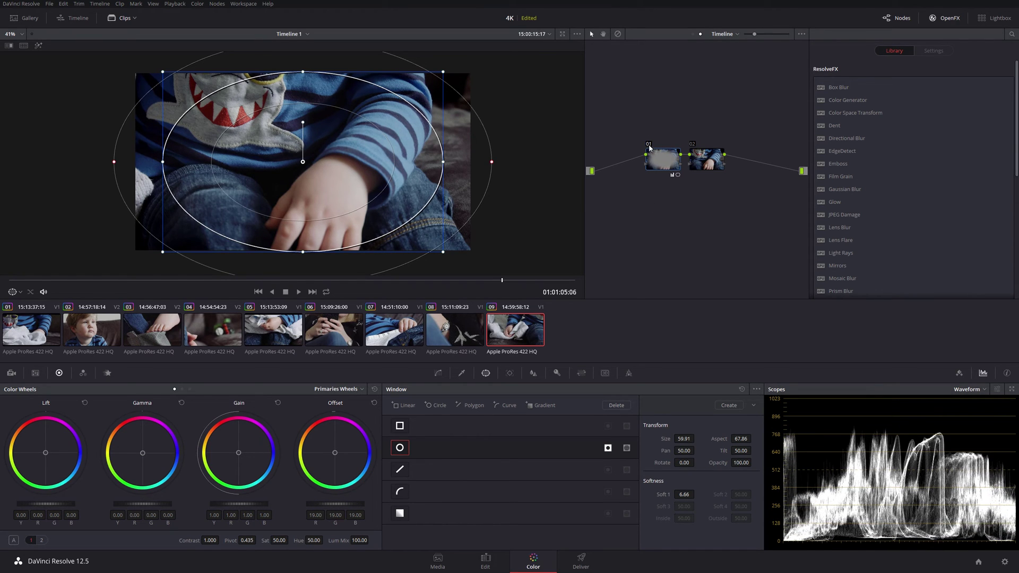
click(704, 161)
Drop FilmConvert Pro 2.15 onto node 02 and set its Curve and Film Color to 0
scroll(855, 224, down, 5)
drag(849, 206, 709, 162)
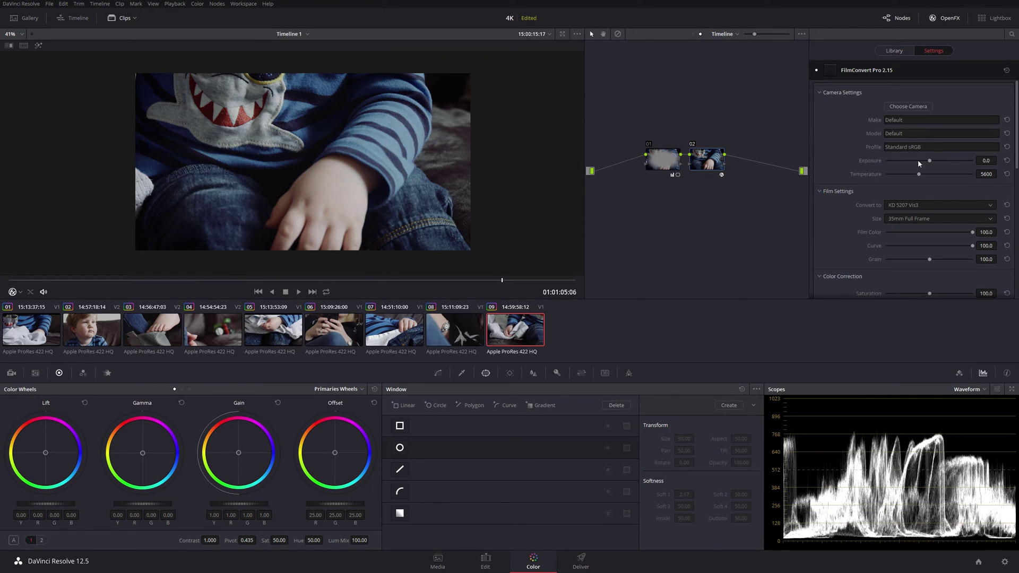
scroll(900, 177, down, 3)
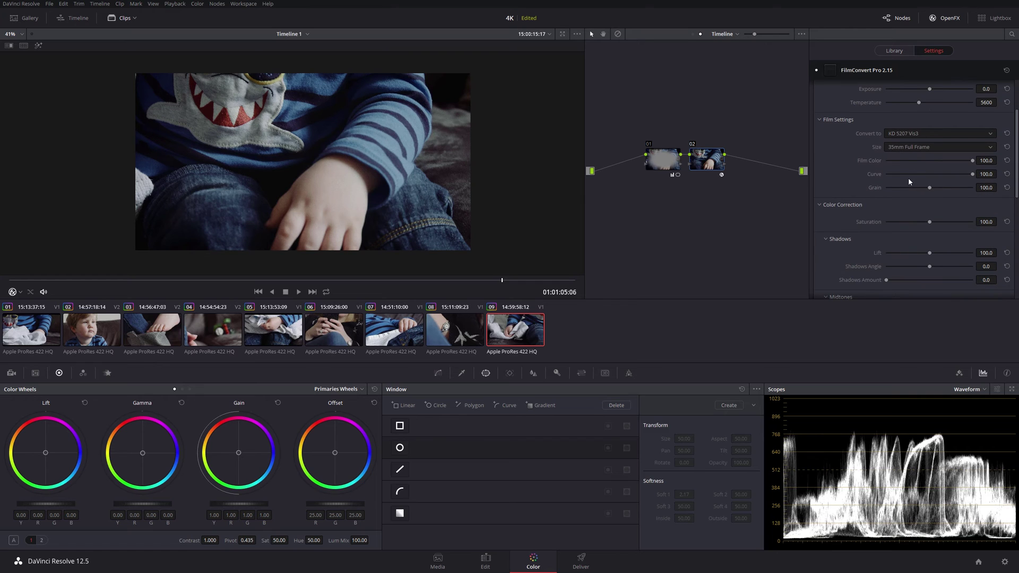
double_click(973, 173)
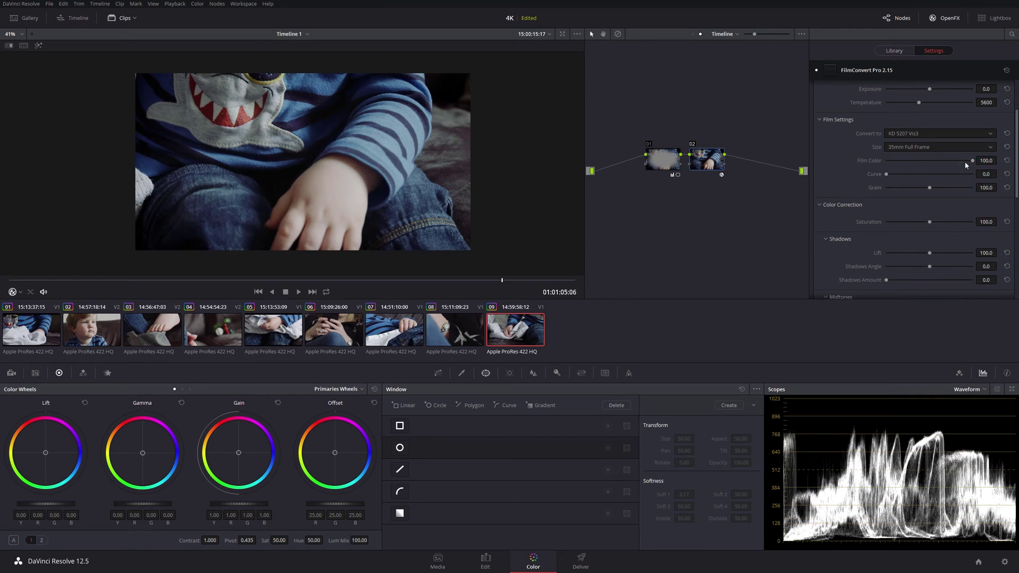
double_click(973, 161)
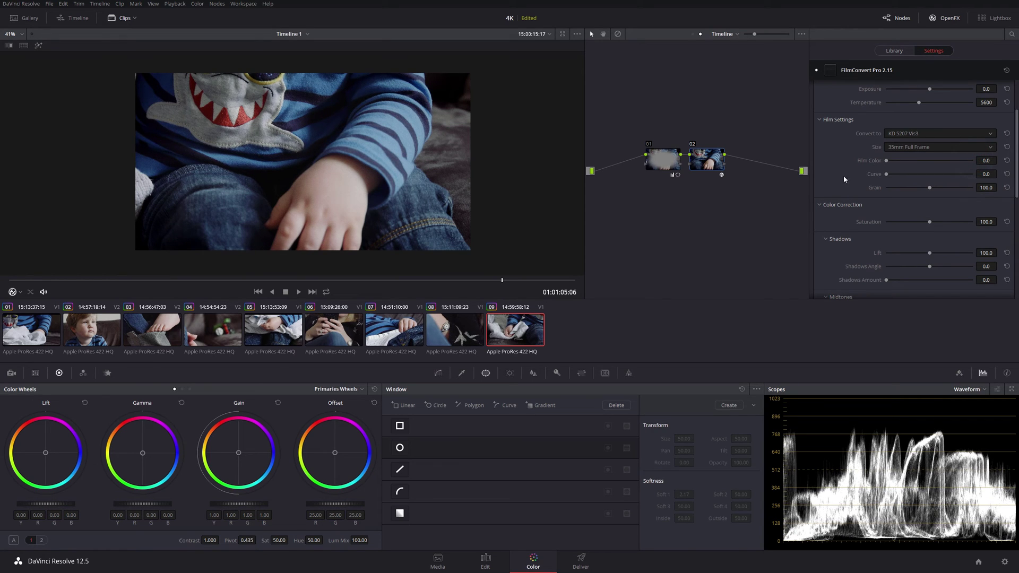
Set the FilmConvert film size to Super 35
click(911, 146)
click(905, 212)
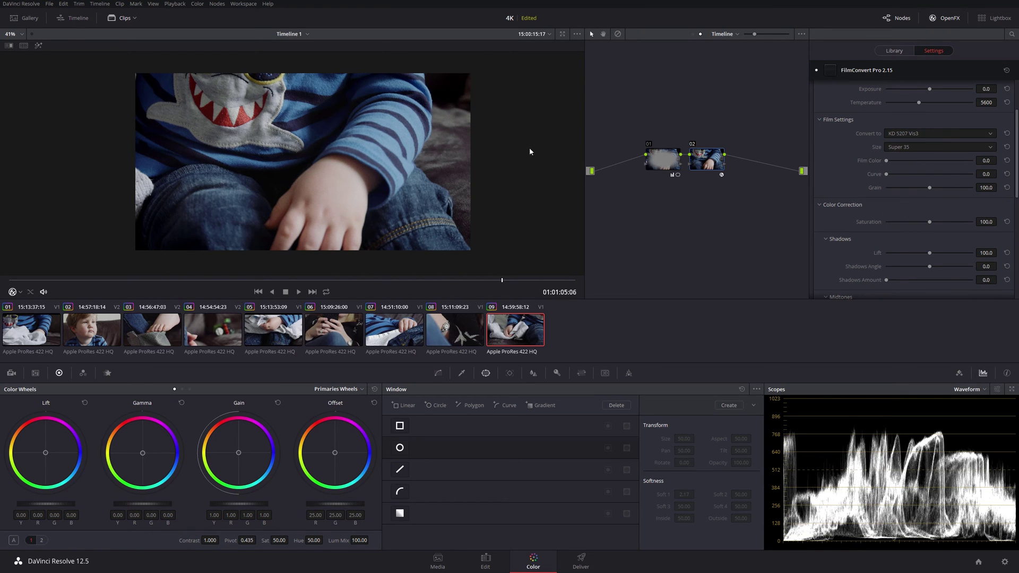
scroll(335, 203, up, 5)
scroll(458, 190, up, 1)
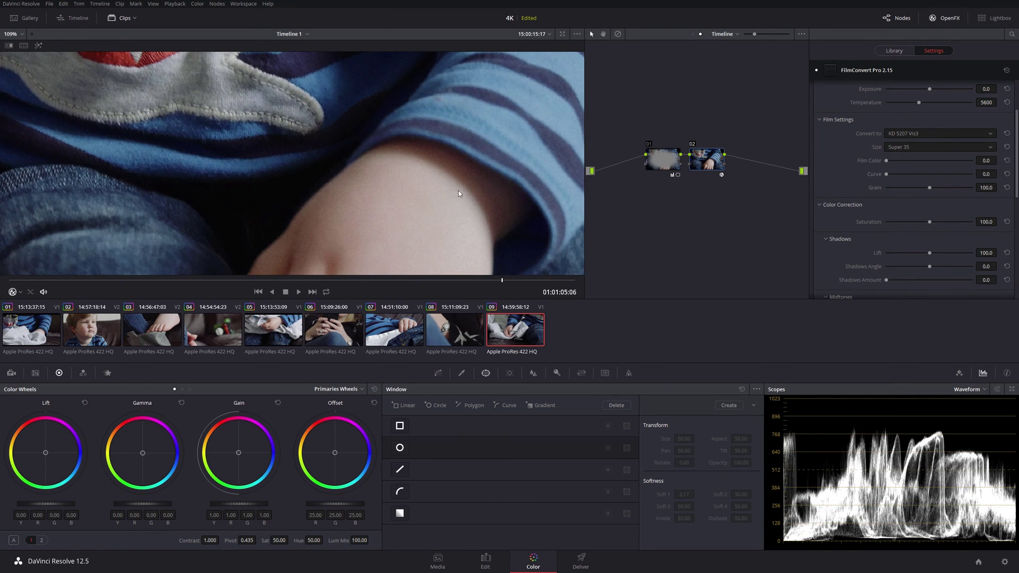
Compare grain on clips 05 and 03, zooming on the toes and toggling node 02 off and on
click(269, 330)
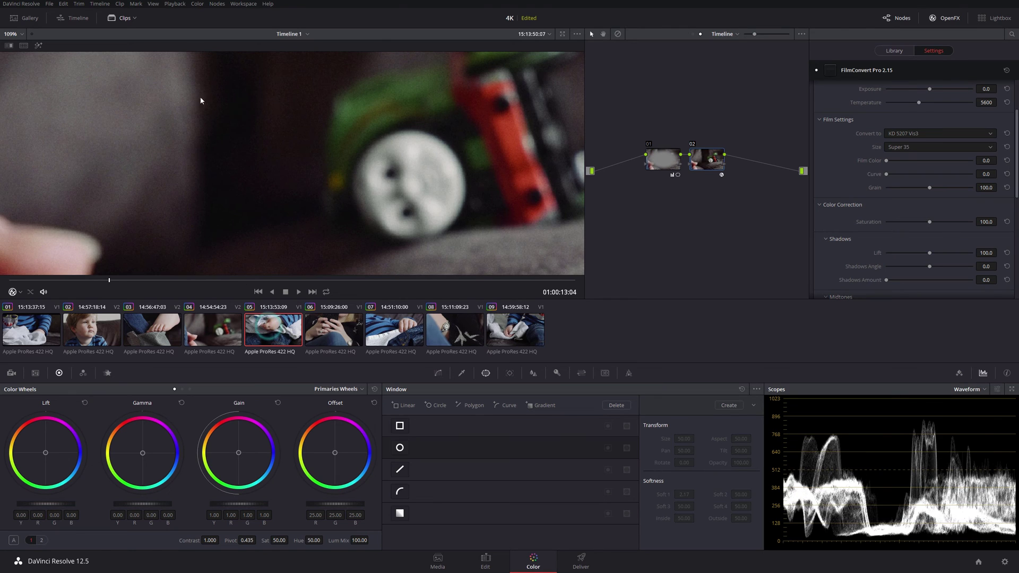
click(692, 146)
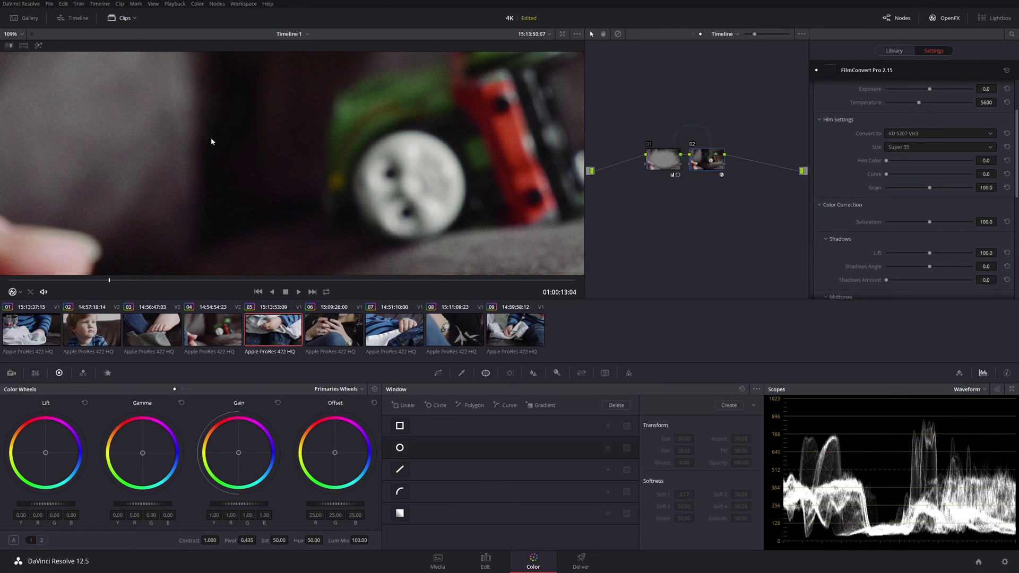
click(154, 330)
click(367, 121)
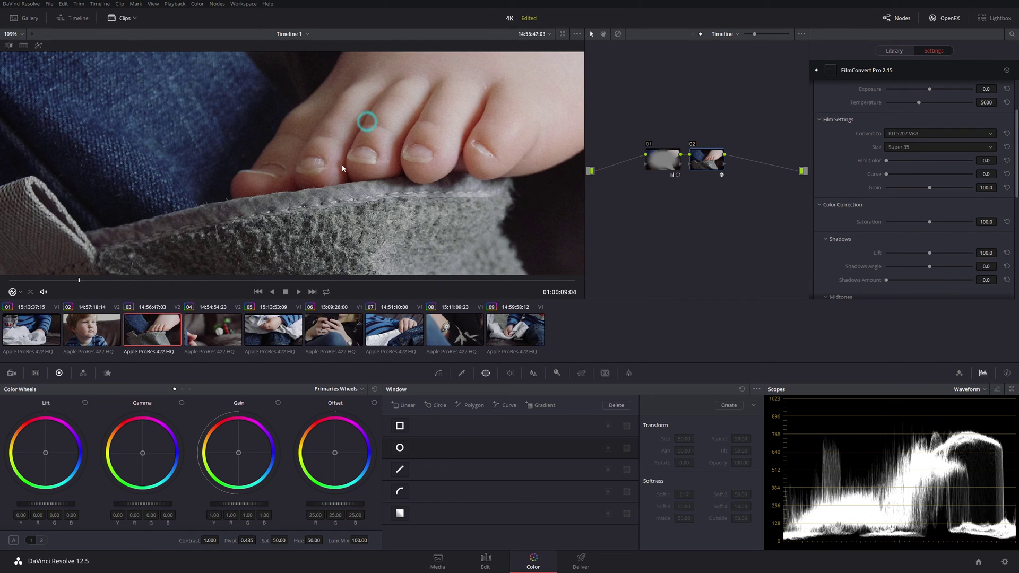
scroll(322, 183, up, 5)
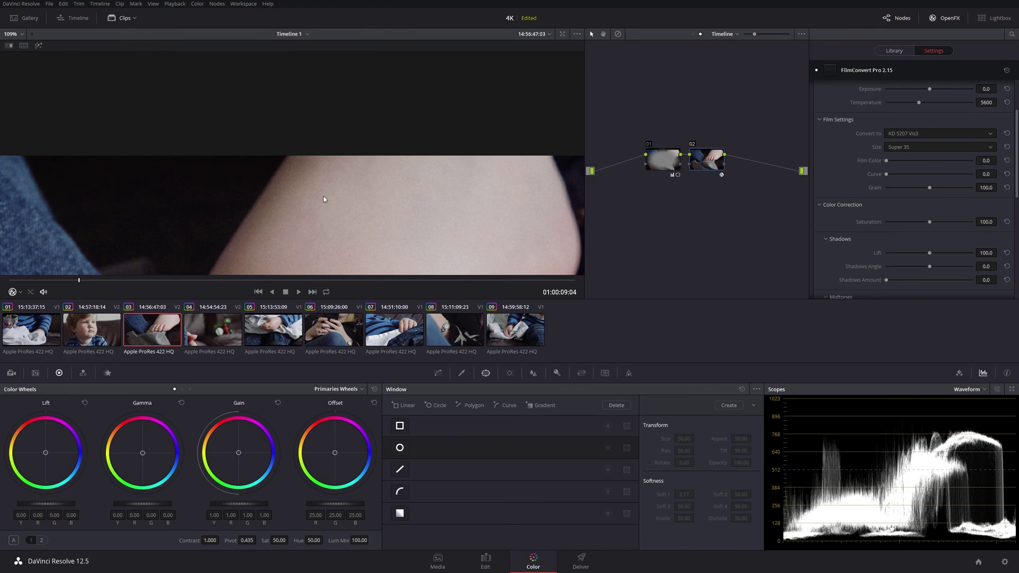
drag(323, 196, 414, 142)
click(692, 145)
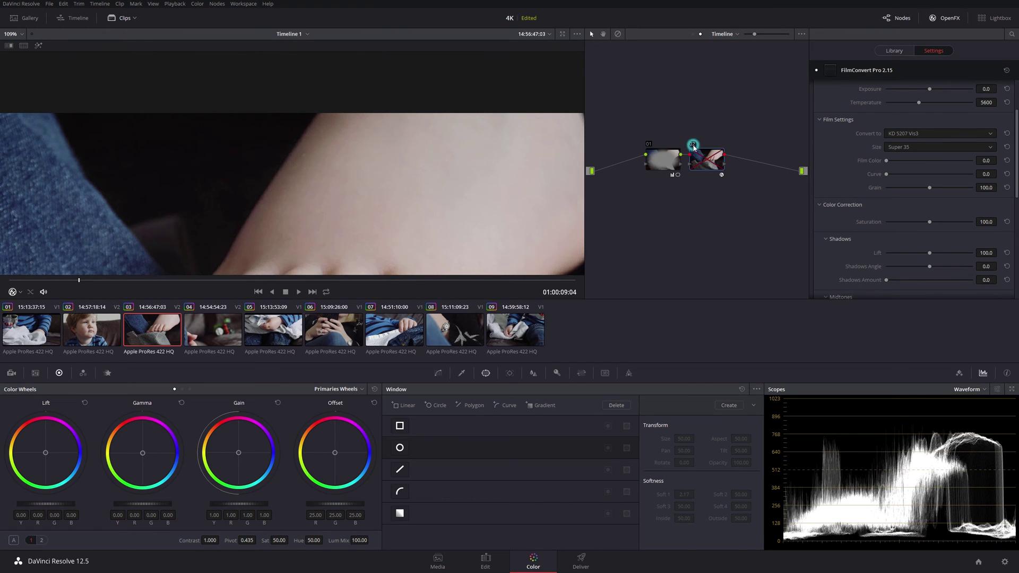
click(693, 147)
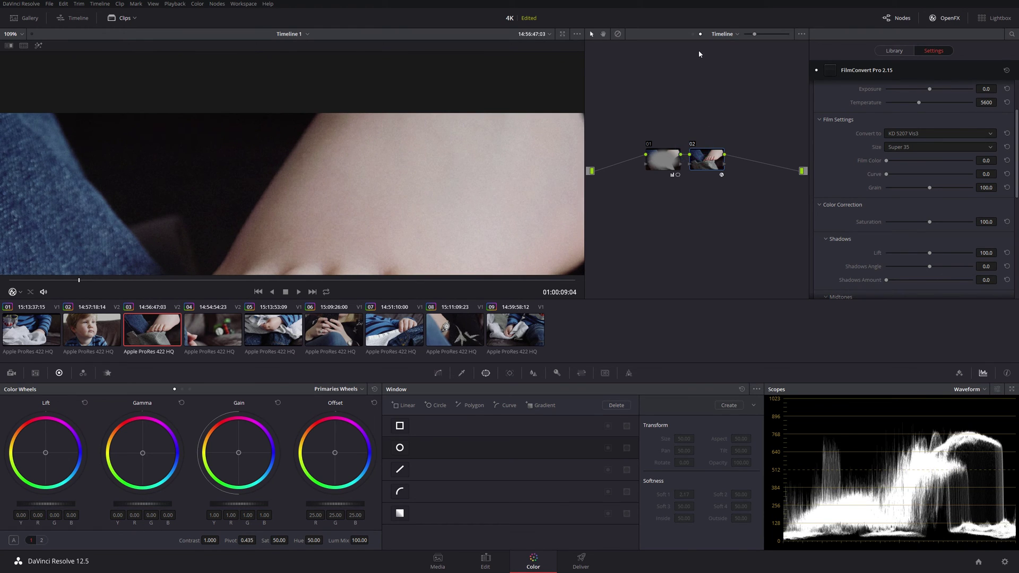
Switch the node editor to Clip to show clip 03's own FilmConvert grade
click(694, 33)
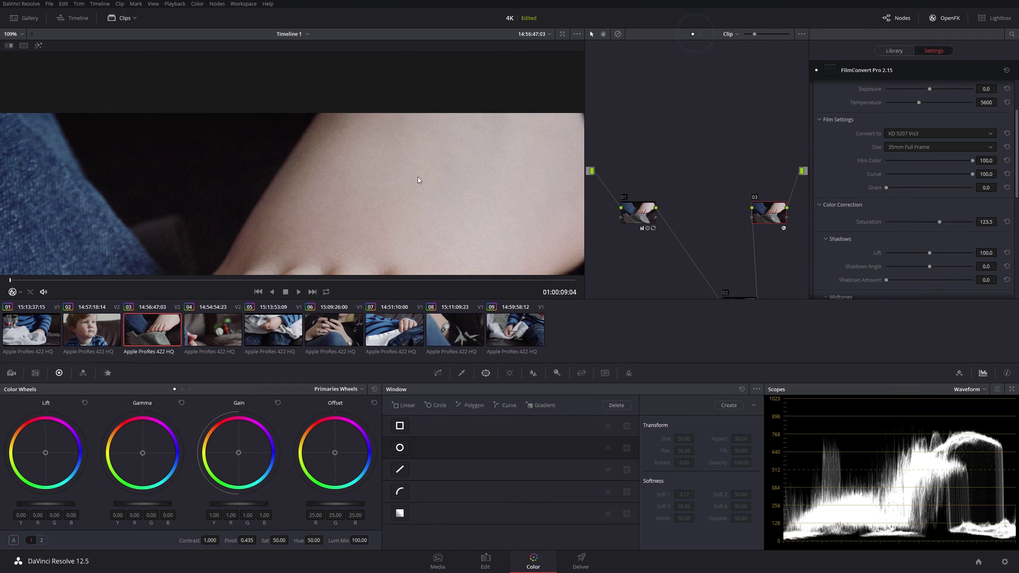
scroll(415, 175, down, 5)
scroll(389, 202, down, 2)
drag(369, 221, 384, 170)
scroll(330, 182, up, 3)
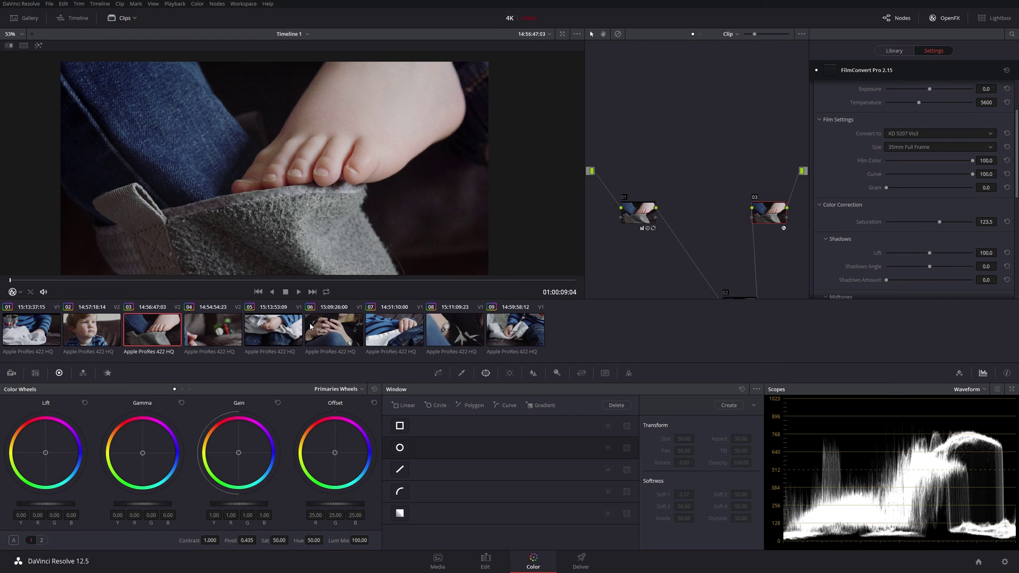
Choose Timeline in the node editor mode dropdown to show the vignette and FilmConvert nodes
click(740, 35)
click(745, 55)
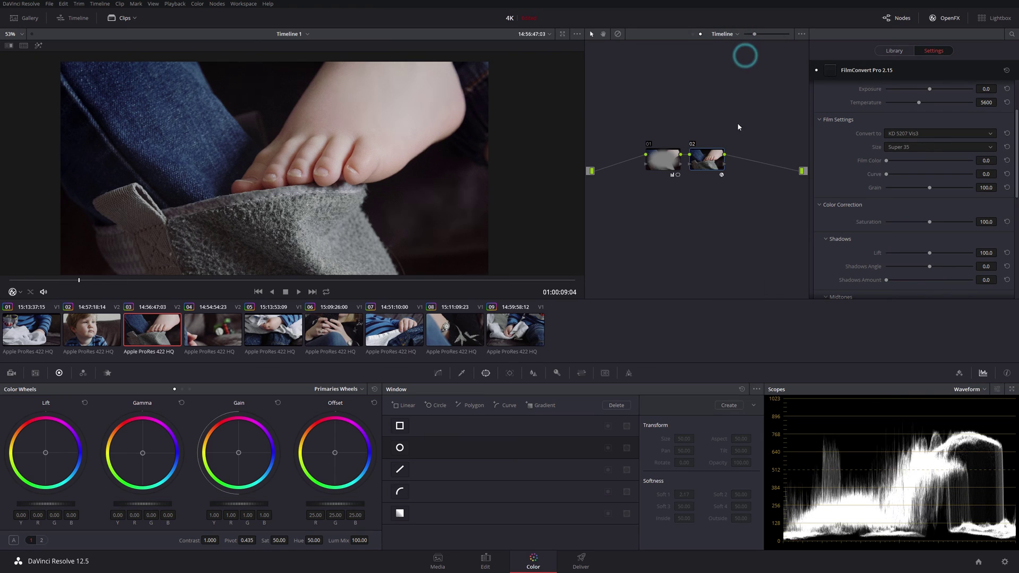